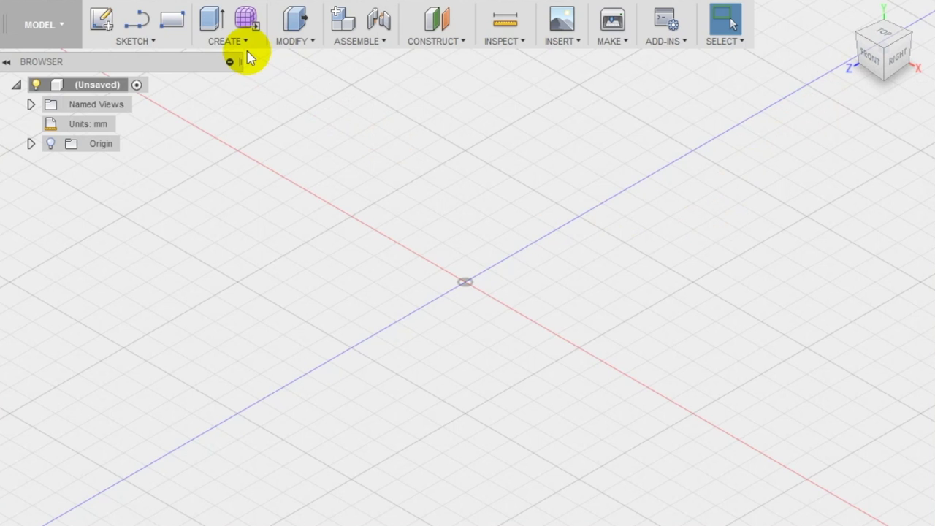
- Create a torus on the front plane centred at the origin: 60 mm diameter, 3 mm tube
{"action": "left_click", "coordinate": [228, 41]}
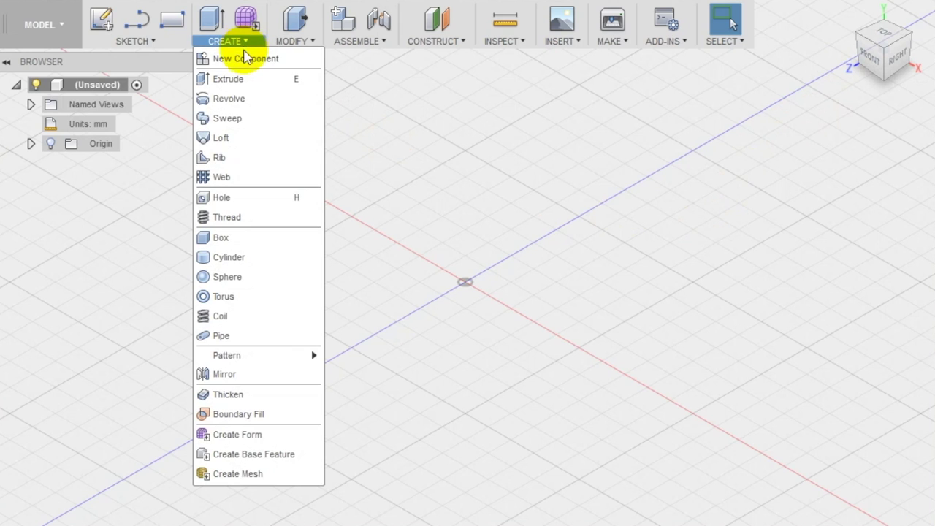
{"action": "left_click", "coordinate": [221, 295]}
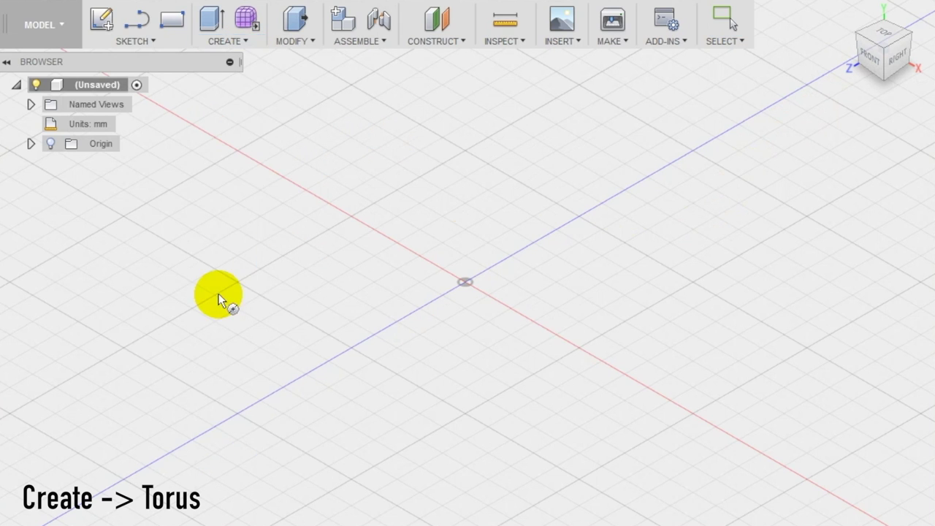
{"action": "left_click", "coordinate": [498, 267]}
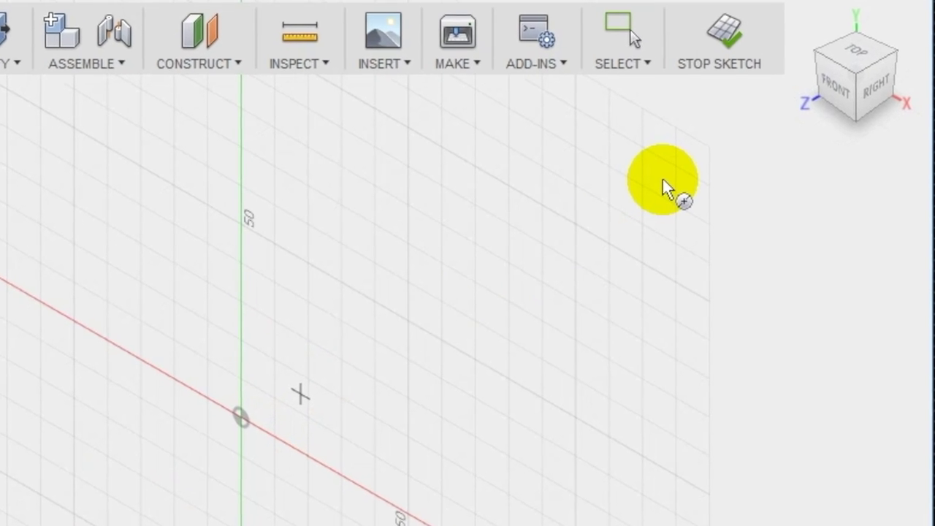
{"action": "left_click", "coordinate": [854, 62]}
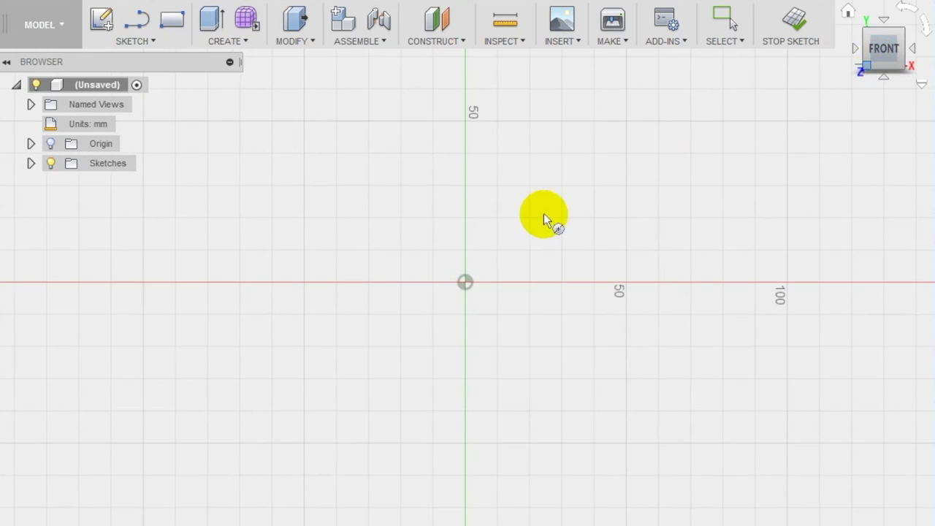
{"action": "left_click", "coordinate": [466, 279]}
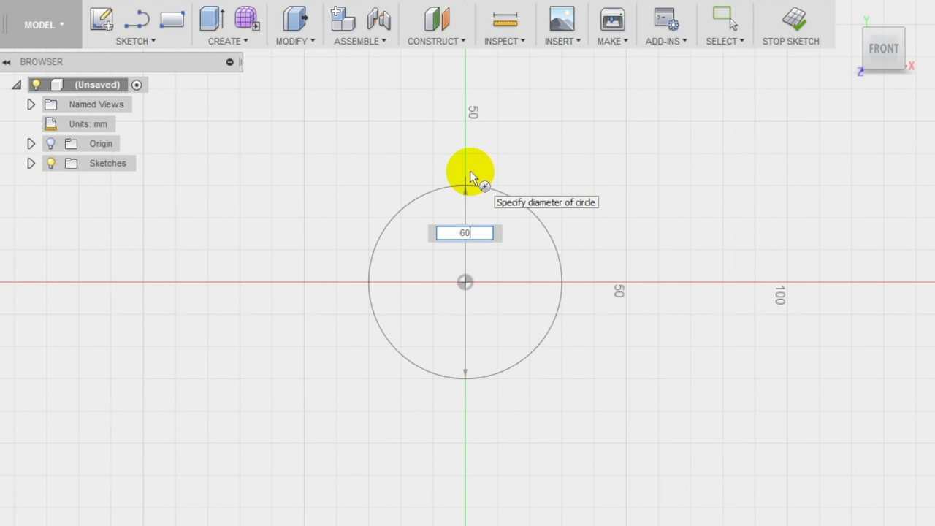
{"action": "key", "text": "Return"}
{"action": "left_click", "coordinate": [893, 221]}
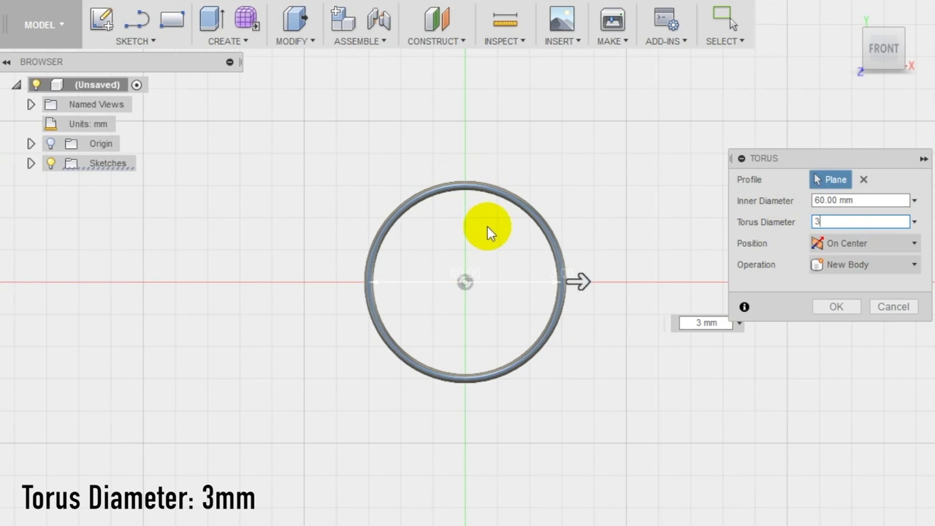
{"action": "left_click", "coordinate": [836, 306]}
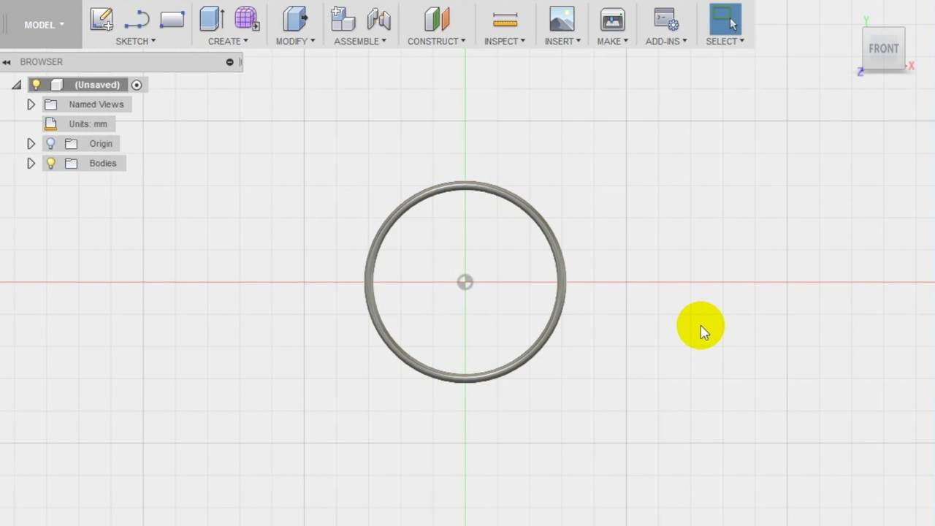
{"action": "middle_click_drag", "start_coordinate": [699, 324], "coordinate": [671, 370], "text": "shift"}
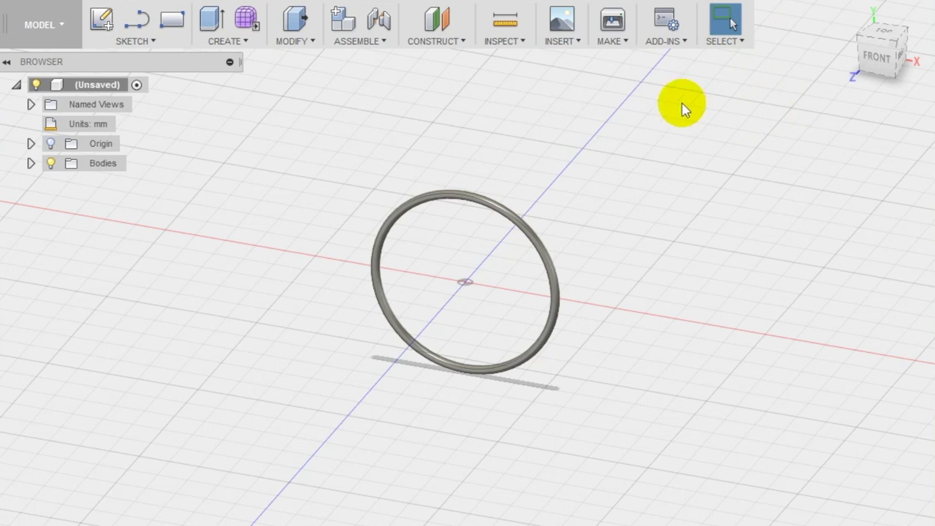
- Start a line sketch on the Front plane from the ring's centre, with the first side at 130°
{"action": "left_click", "coordinate": [151, 41]}
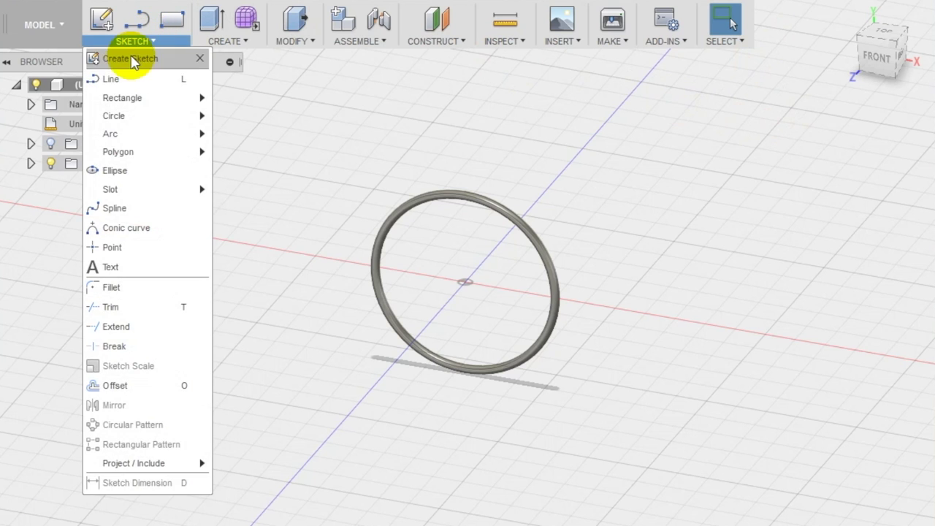
{"action": "left_click", "coordinate": [116, 79]}
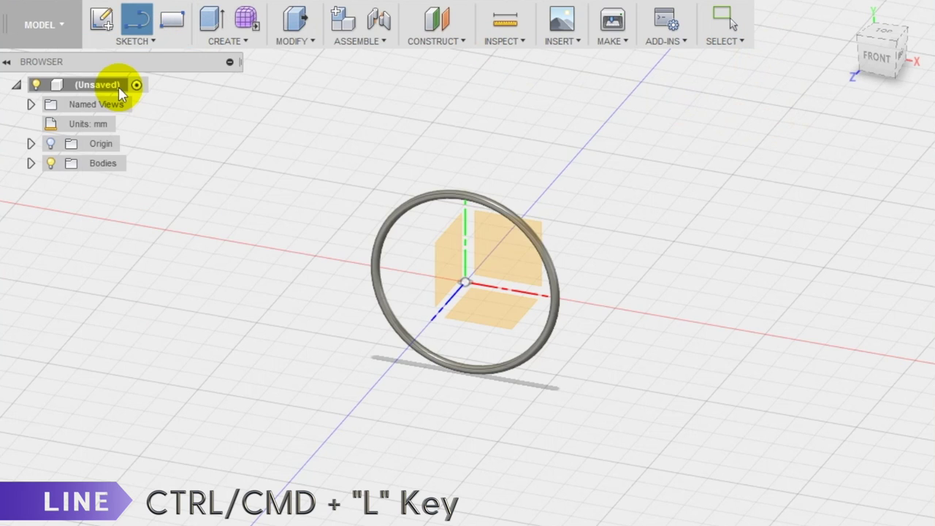
{"action": "left_click", "coordinate": [516, 249]}
{"action": "scroll", "coordinate": [432, 503], "scroll_direction": "up", "scroll_amount": 3}
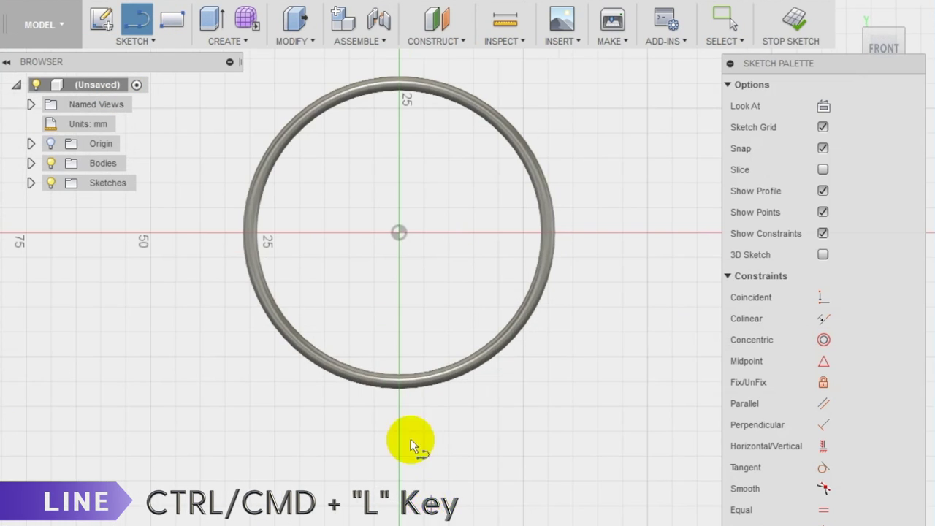
{"action": "left_click", "coordinate": [398, 232]}
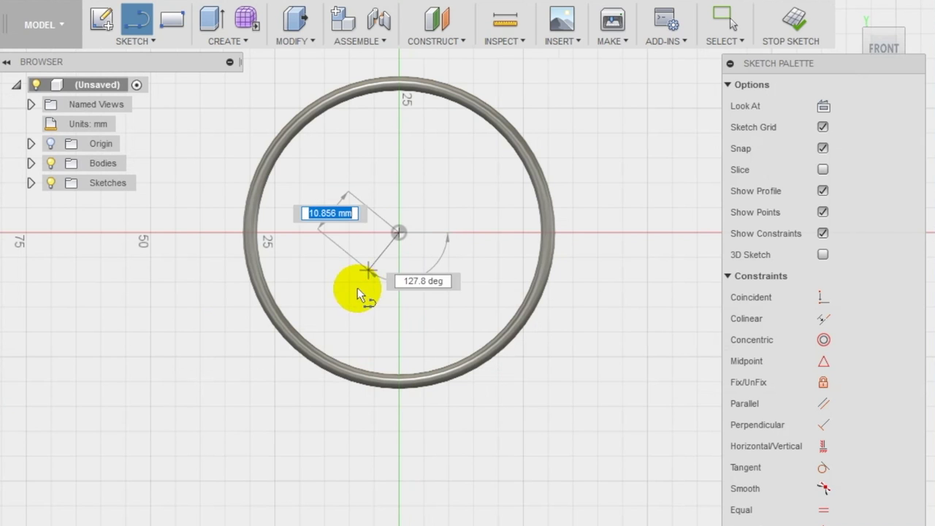
{"action": "key", "text": "Tab"}
{"action": "type", "text": "130"}
{"action": "key", "text": "Return"}
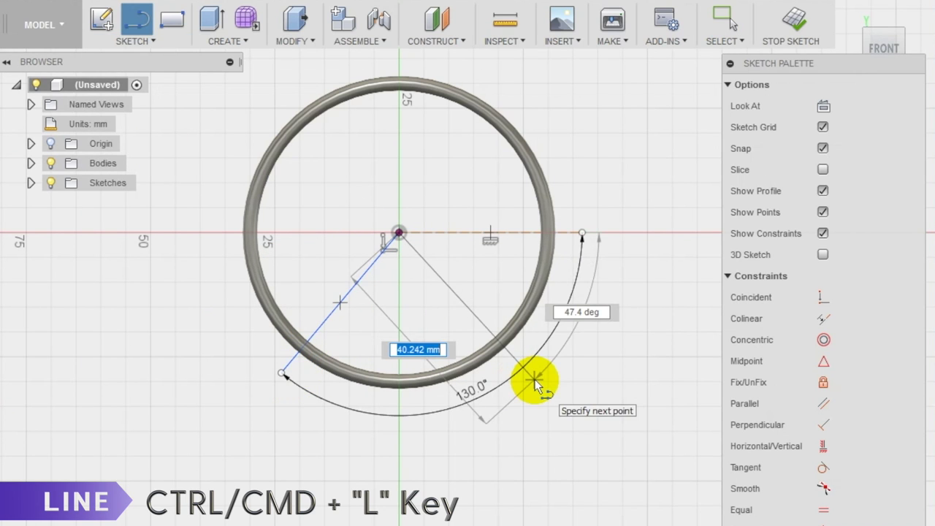
- Add the wedge's right corner and bottom point, then close the four-sided profile
{"action": "key", "text": "Tab"}
{"action": "type", "text": "3080"}
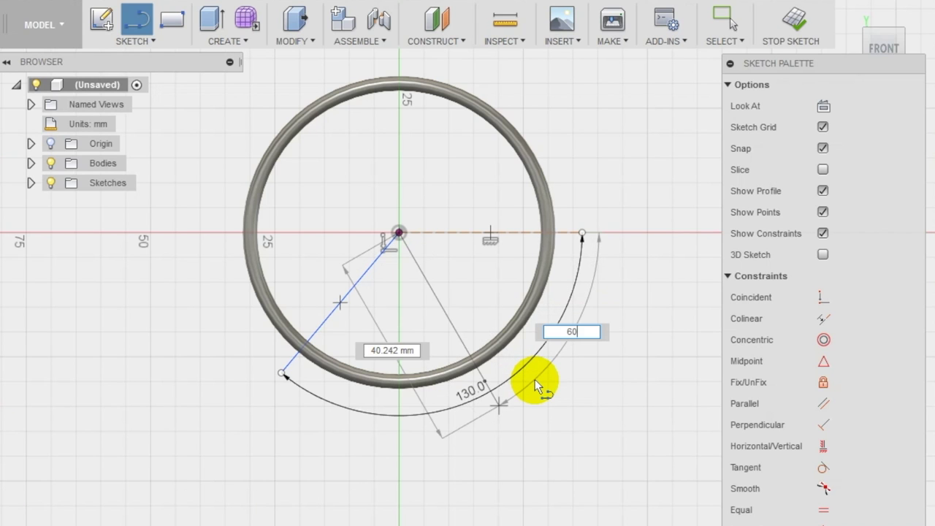
{"action": "key", "text": "Tab"}
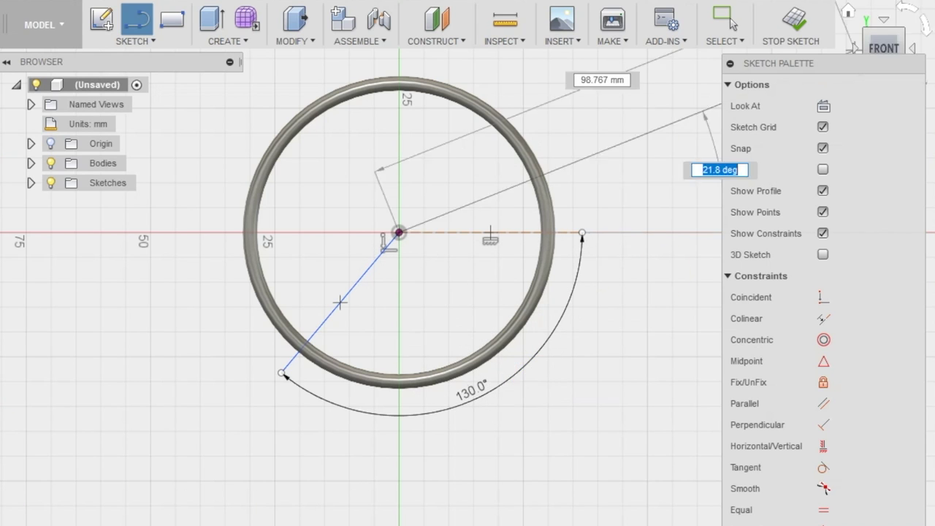
{"action": "left_click", "coordinate": [521, 381]}
{"action": "left_click", "coordinate": [399, 431]}
{"action": "left_click", "coordinate": [282, 375]}
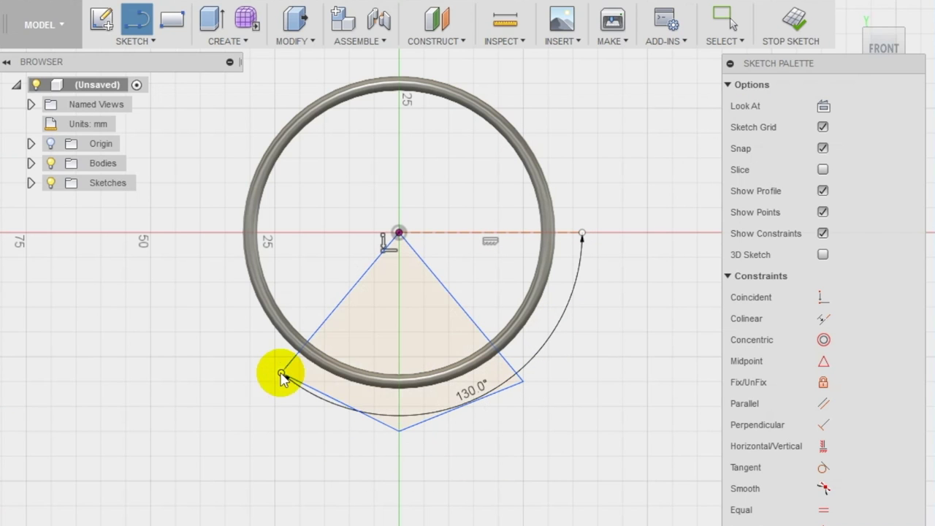
{"action": "key", "text": "Escape"}
- Draw a vertical construction line from the ring's centre straight down
{"action": "left_click", "coordinate": [142, 42]}
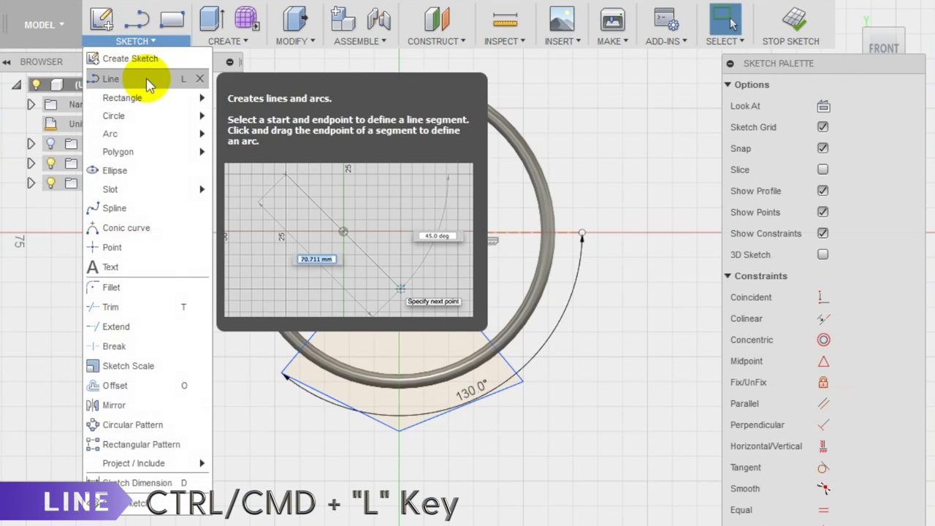
{"action": "left_click", "coordinate": [106, 77]}
{"action": "left_click", "coordinate": [399, 234]}
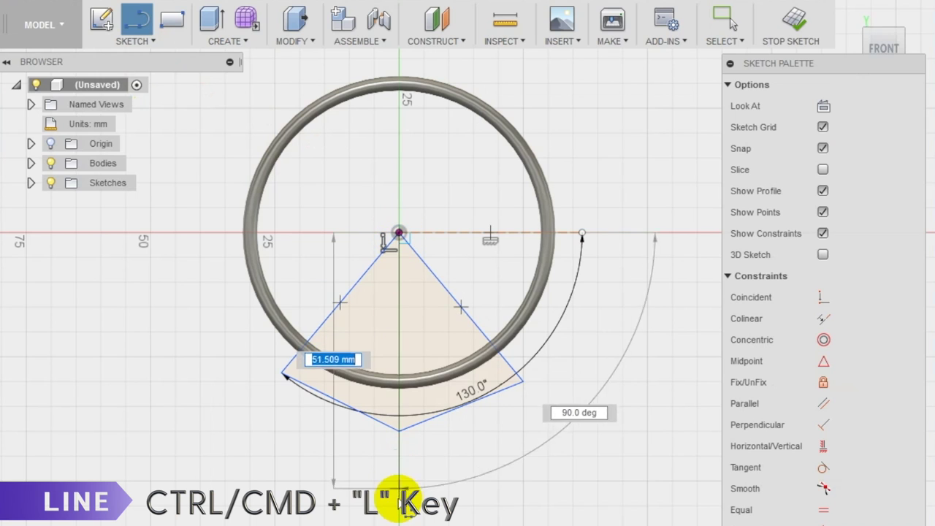
{"action": "left_click", "coordinate": [399, 499]}
{"action": "key", "text": "Escape"}
{"action": "left_click", "coordinate": [399, 467]}
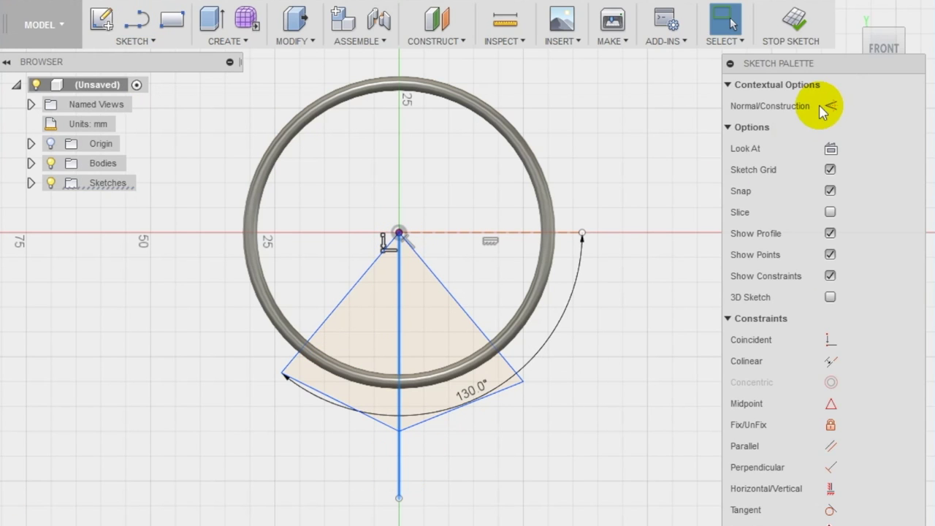
{"action": "left_click", "coordinate": [828, 107]}
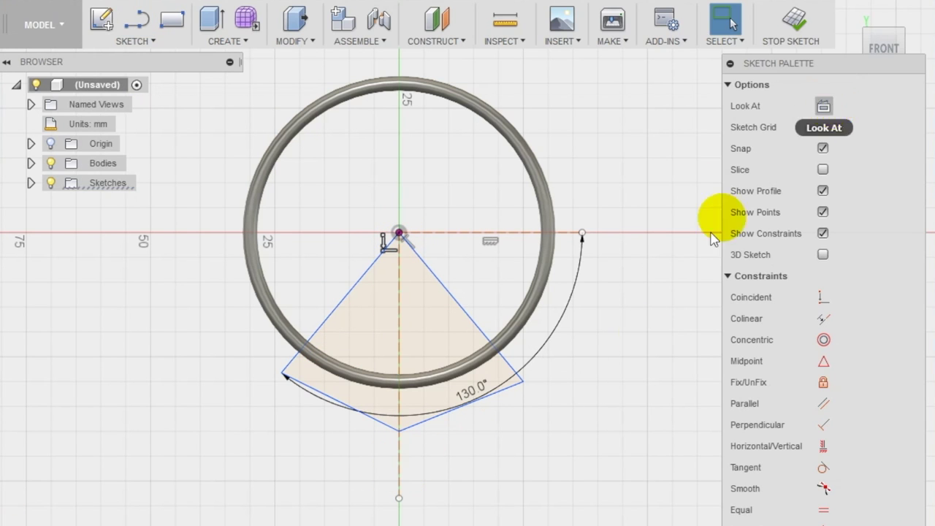
- Make the wedge's two edges symmetric about the centre line and change the angle to 140°
{"action": "left_click", "coordinate": [354, 296]}
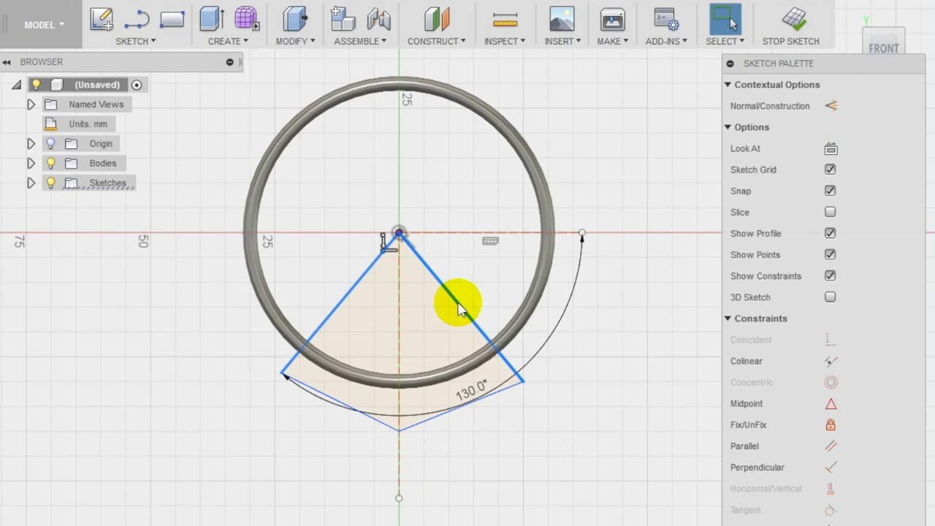
{"action": "left_click", "coordinate": [458, 308]}
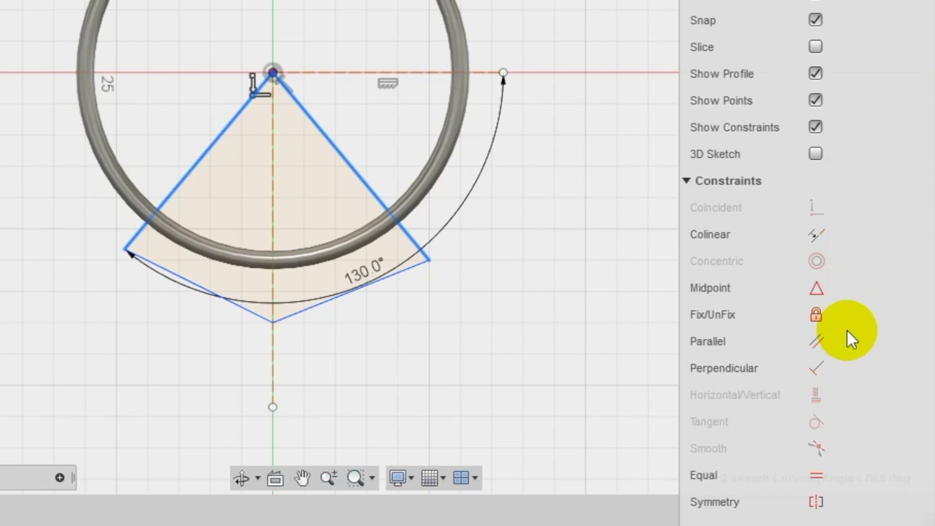
{"action": "left_click", "coordinate": [817, 503]}
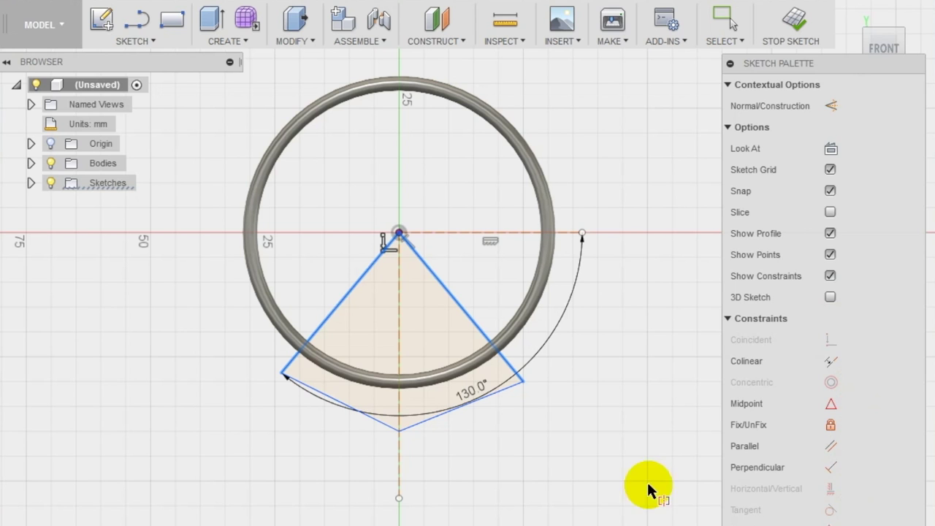
{"action": "left_click", "coordinate": [398, 305]}
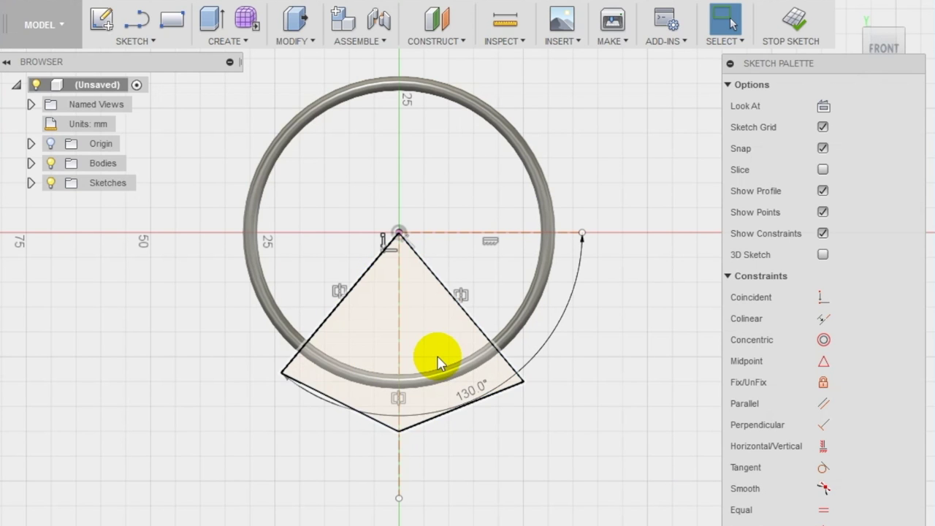
{"action": "double_click", "coordinate": [470, 391]}
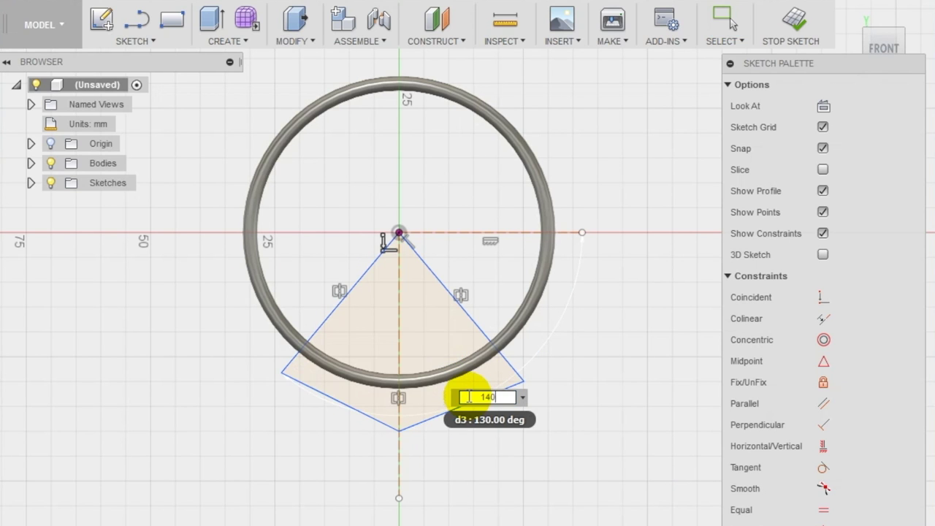
{"action": "key", "text": "Return"}
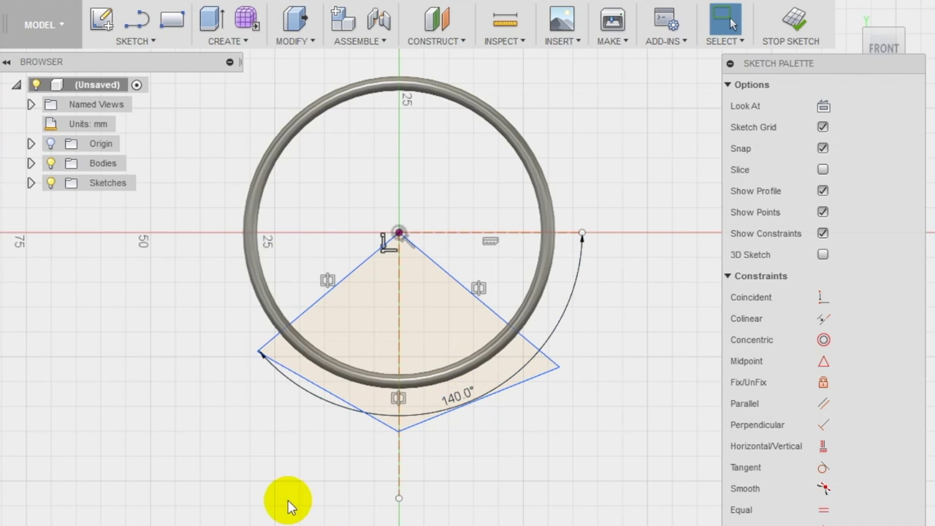
{"action": "left_click", "coordinate": [234, 35]}
- Extrude-cut the wedge profile two-sided, 30 mm and 25 mm, removing the ring's lower section
{"action": "left_click", "coordinate": [233, 79]}
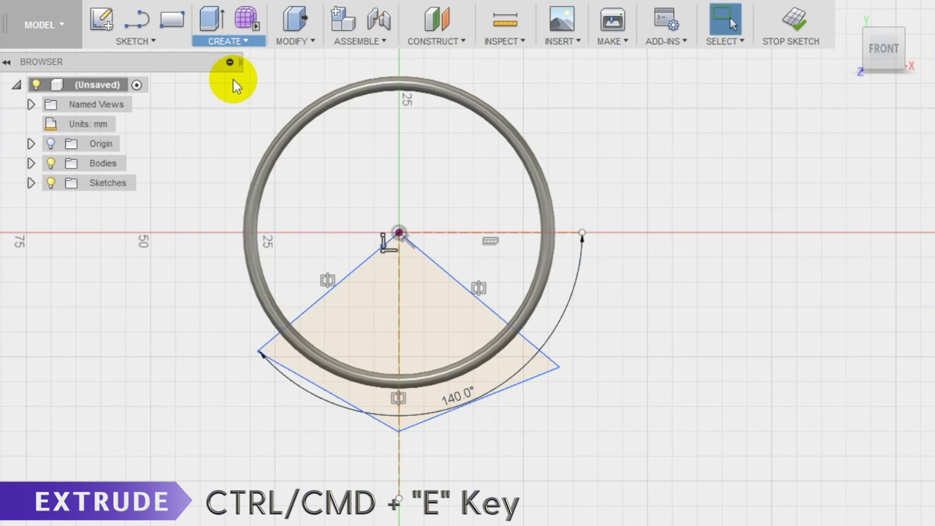
{"action": "left_click", "coordinate": [447, 322]}
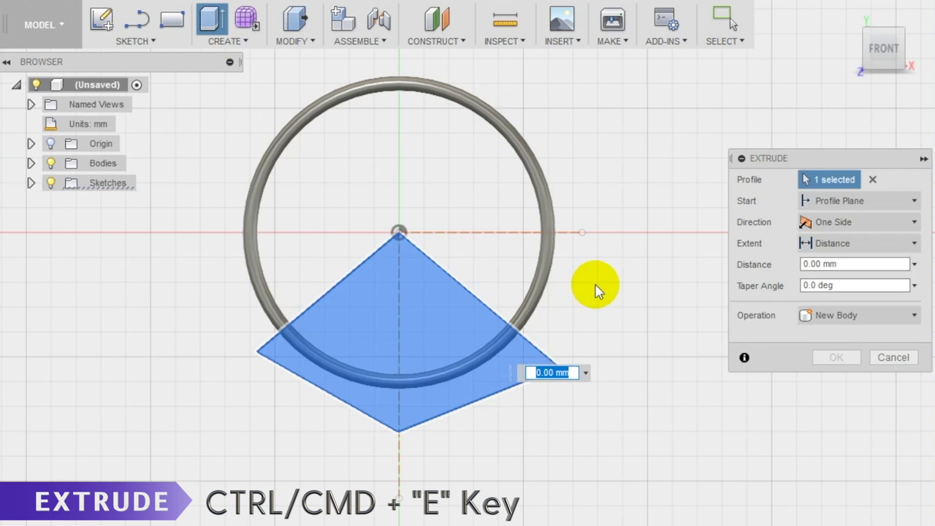
{"action": "middle_click_drag", "start_coordinate": [596, 291], "coordinate": [566, 322], "text": "shift"}
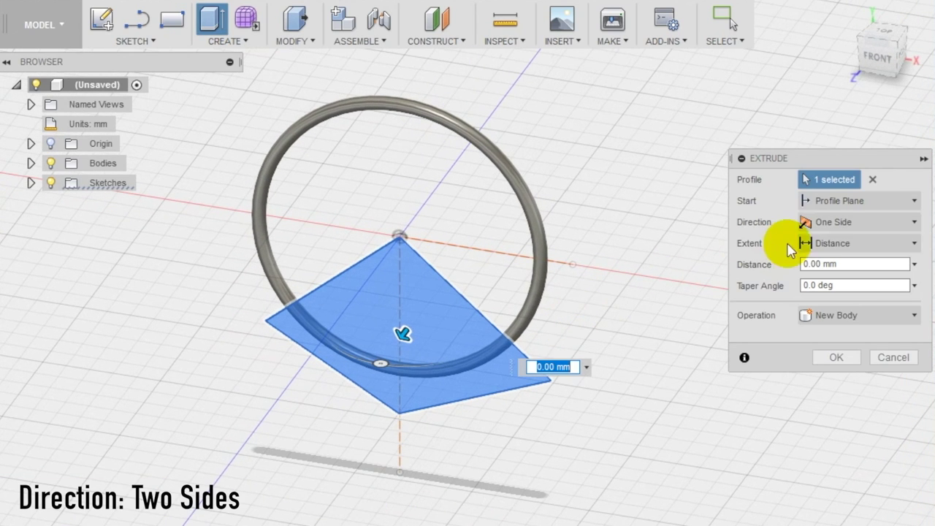
{"action": "left_click", "coordinate": [840, 222]}
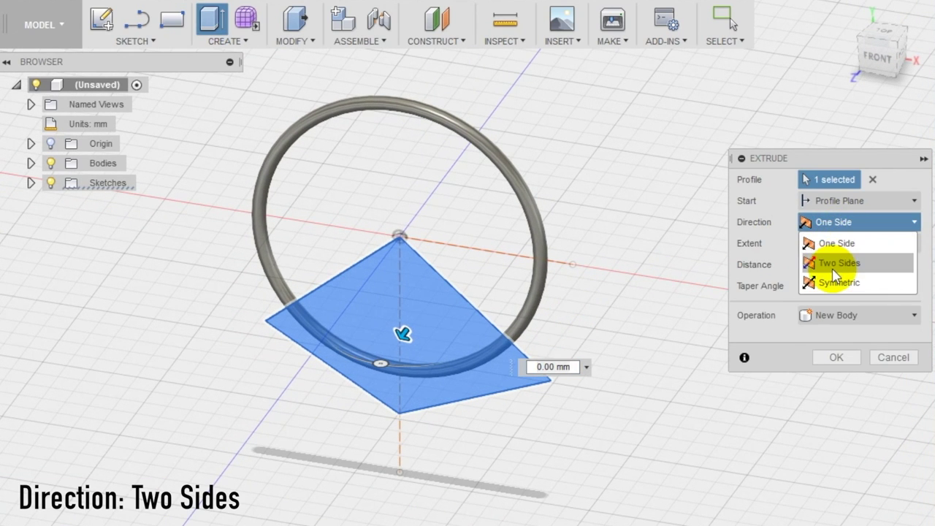
{"action": "left_click", "coordinate": [834, 267]}
{"action": "left_click_drag", "start_coordinate": [402, 333], "coordinate": [385, 364]}
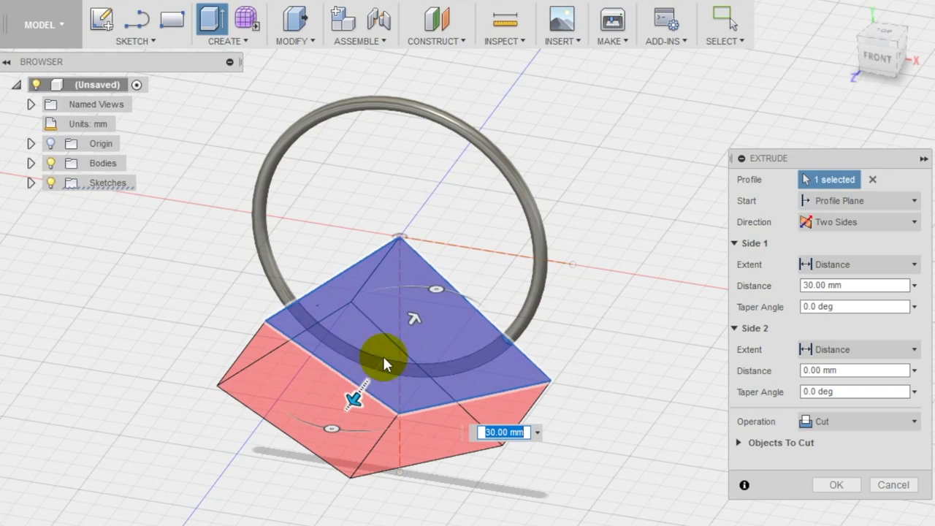
{"action": "left_click_drag", "start_coordinate": [417, 320], "coordinate": [449, 269]}
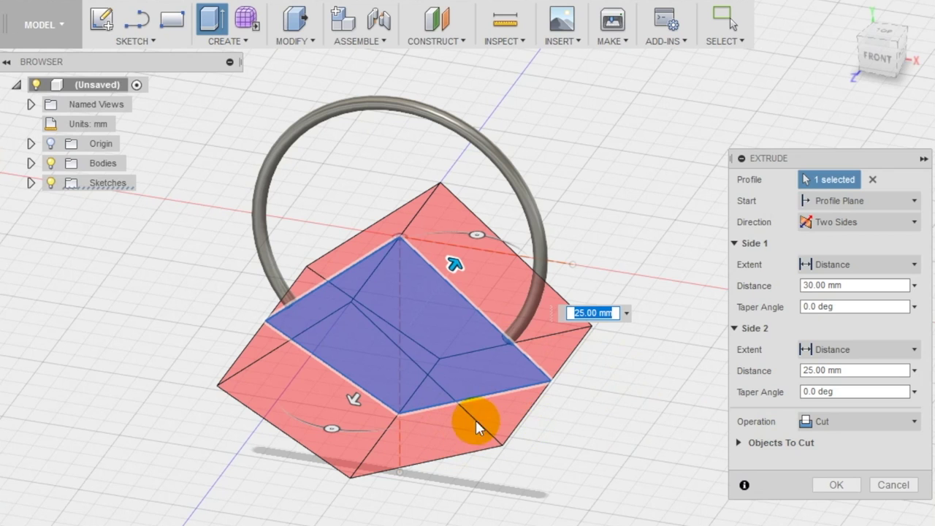
{"action": "left_click", "coordinate": [832, 487]}
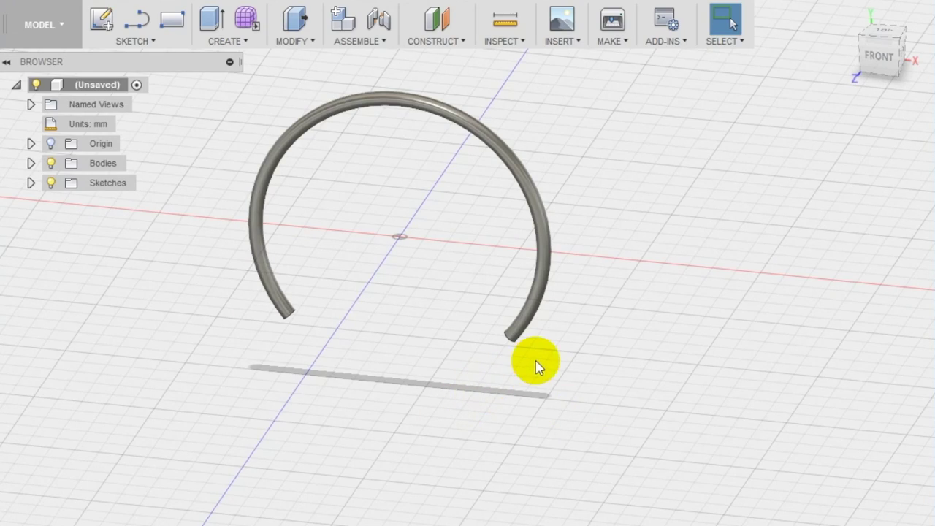
{"action": "middle_click_drag", "start_coordinate": [532, 363], "coordinate": [518, 338], "text": "shift"}
- Fillet the circular edge at one tube end with a 1.5 mm radius
{"action": "scroll", "coordinate": [519, 338], "scroll_direction": "up", "scroll_amount": 3}
{"action": "scroll", "coordinate": [519, 338], "scroll_direction": "up", "scroll_amount": 3}
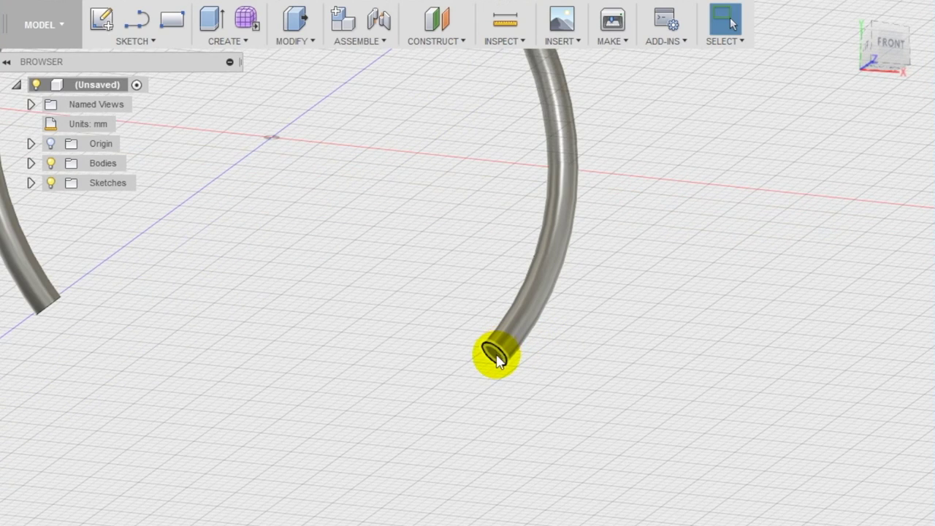
{"action": "left_click", "coordinate": [497, 353]}
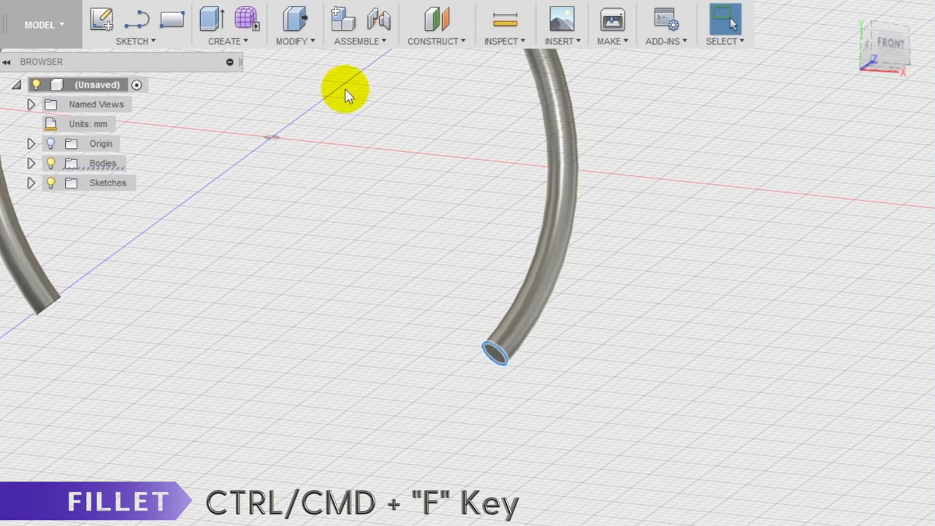
{"action": "left_click", "coordinate": [295, 45]}
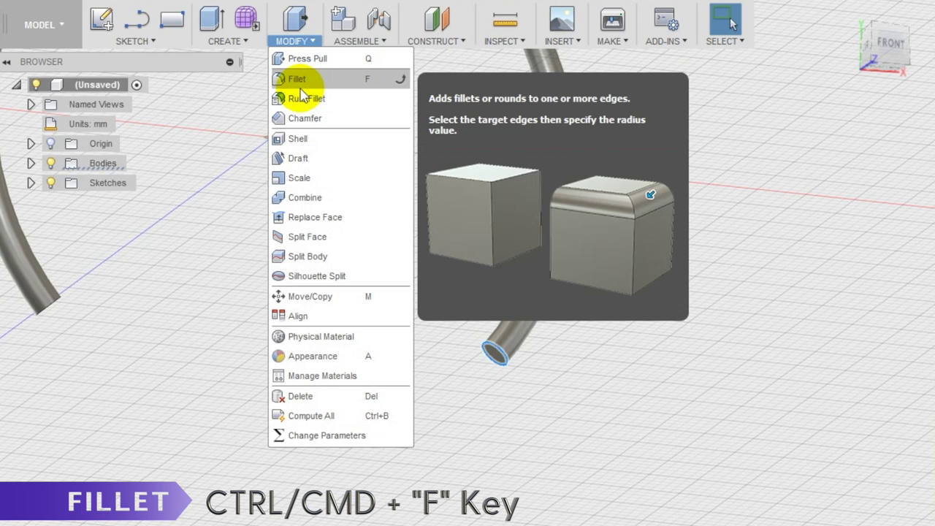
{"action": "left_click", "coordinate": [299, 85]}
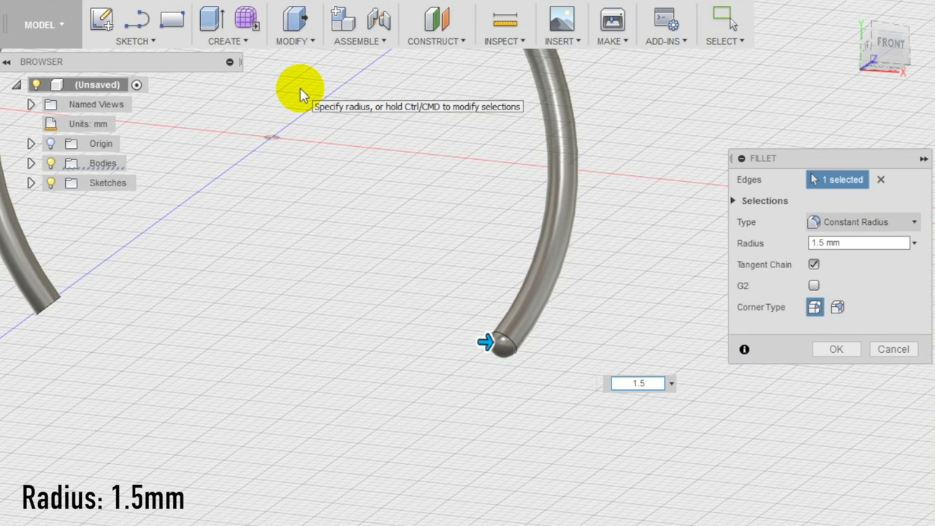
{"action": "type", "text": ".5"}
{"action": "key", "text": "Return"}
{"action": "scroll", "coordinate": [626, 294], "scroll_direction": "down", "scroll_amount": 5}
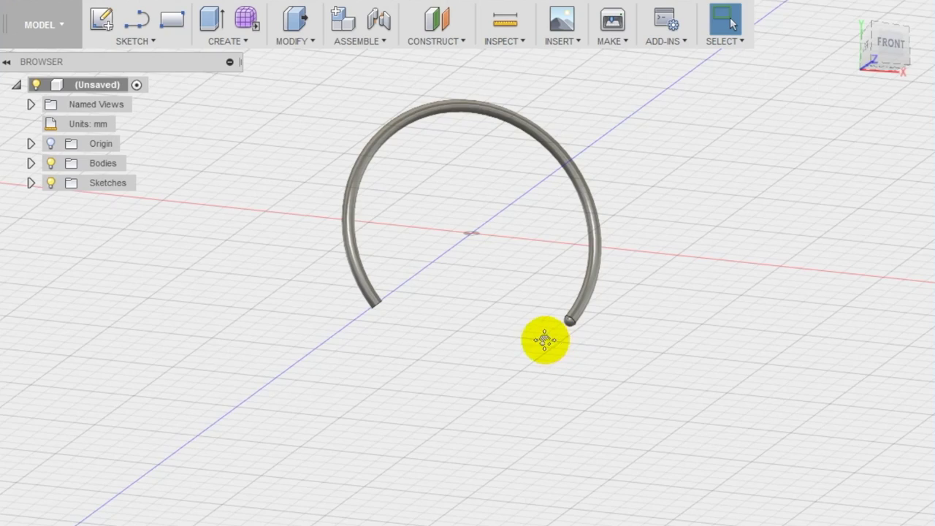
- Draw a 6 mm centre-diameter circle centred on the cuff's opposite flat end face
{"action": "middle_click_drag", "start_coordinate": [544, 340], "coordinate": [368, 248], "text": "shift"}
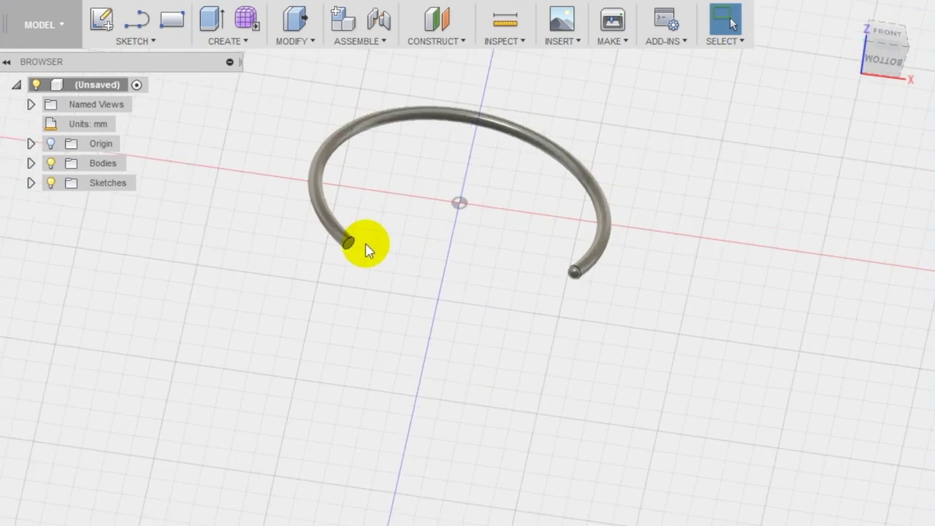
{"action": "scroll", "coordinate": [367, 248], "scroll_direction": "up", "scroll_amount": 5}
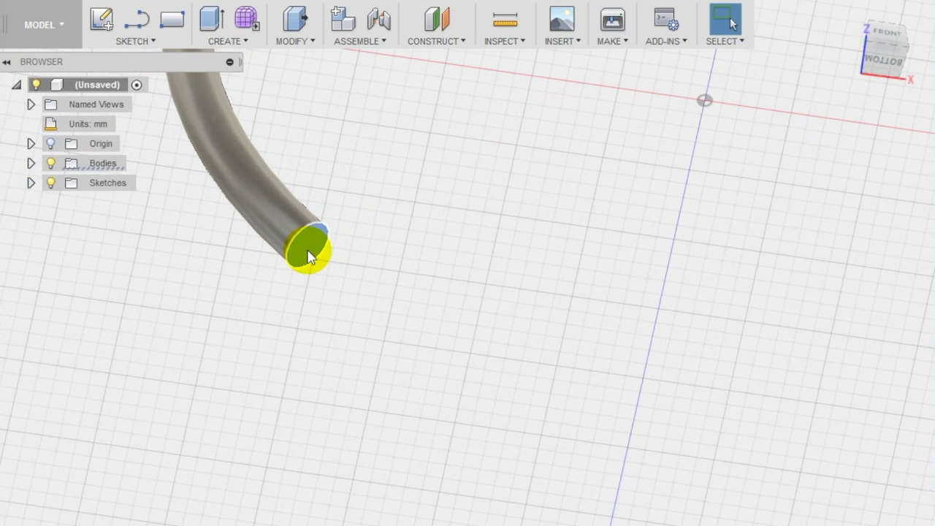
{"action": "left_click", "coordinate": [138, 39]}
{"action": "mouse_move", "coordinate": [219, 115]}
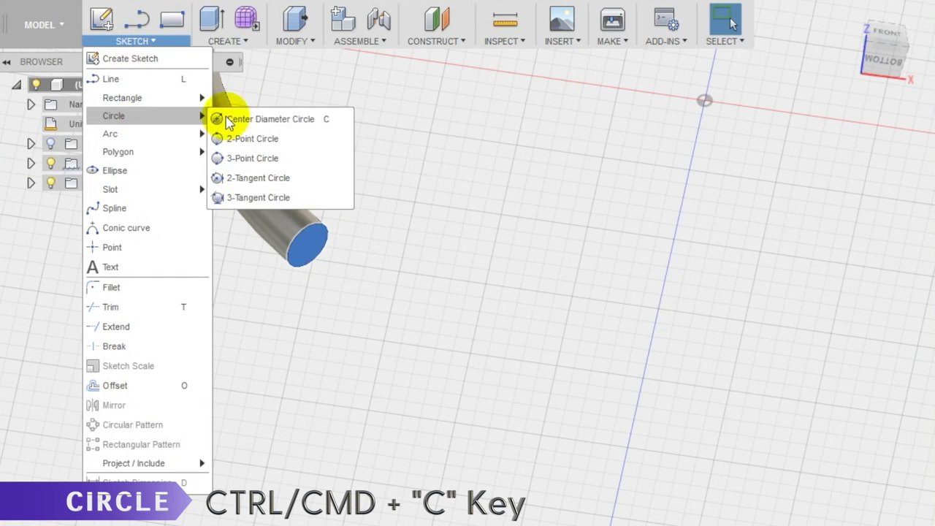
{"action": "left_click", "coordinate": [255, 118]}
{"action": "left_click", "coordinate": [480, 276]}
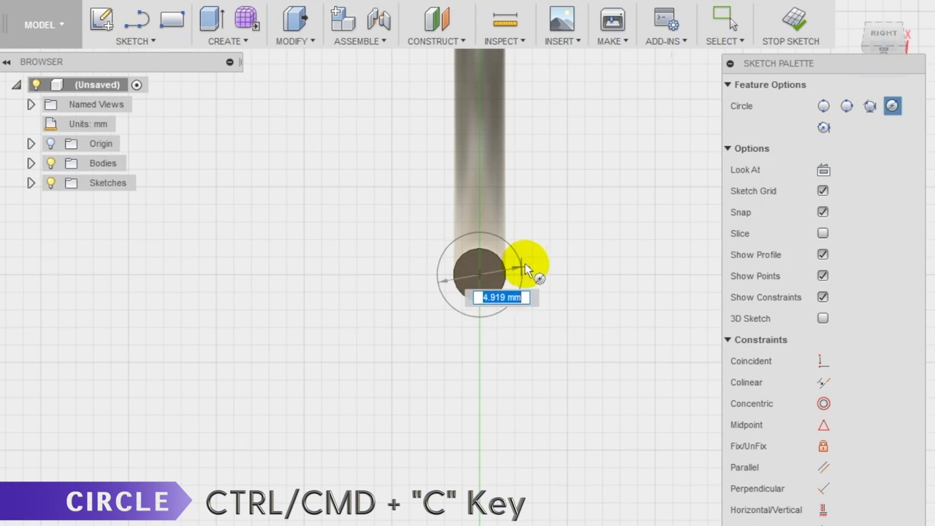
{"action": "type", "text": "6"}
{"action": "key", "text": "Return"}
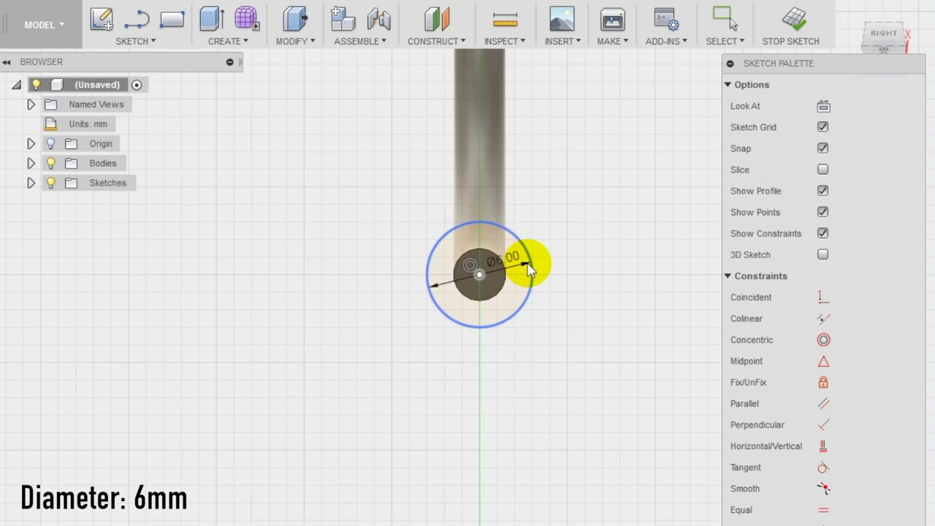
{"action": "scroll", "coordinate": [412, 256], "scroll_direction": "down", "scroll_amount": 5}
{"action": "middle_click_drag", "start_coordinate": [375, 344], "coordinate": [465, 295], "text": "shift"}
{"action": "key", "text": "Escape"}
{"action": "scroll", "coordinate": [460, 284], "scroll_direction": "up", "scroll_amount": 3}
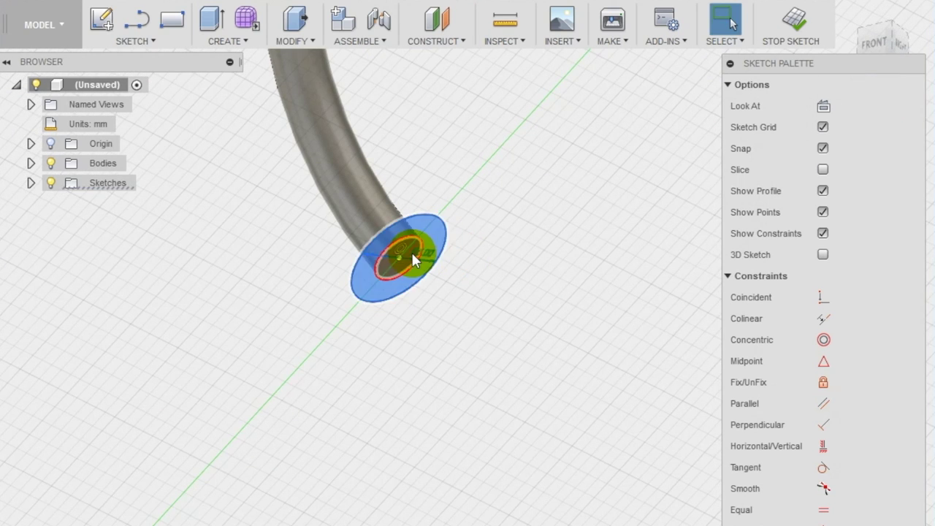
{"action": "scroll", "coordinate": [417, 255], "scroll_direction": "up", "scroll_amount": 5}
- Extrude the circle profiles 2.5 mm with Join to form the disc cap
{"action": "key", "text": "e"}
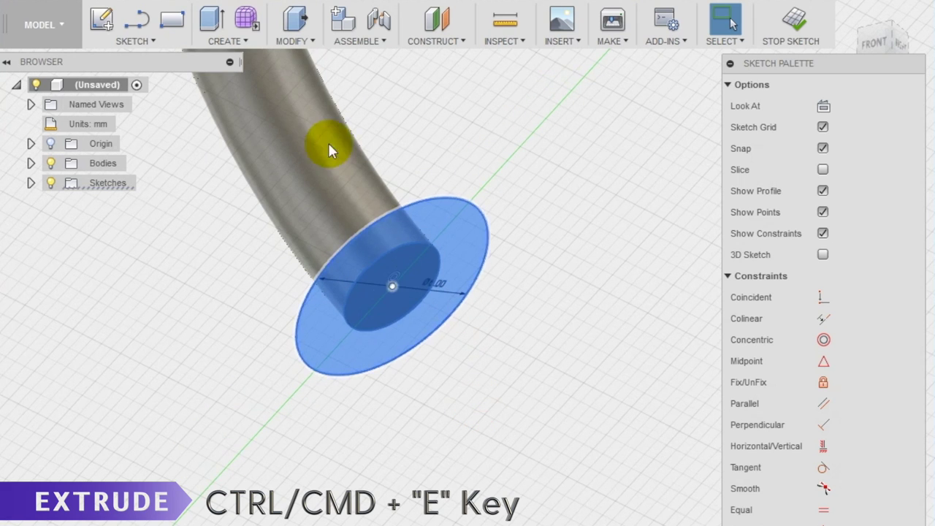
{"action": "left_click", "coordinate": [231, 39]}
{"action": "left_click", "coordinate": [229, 78]}
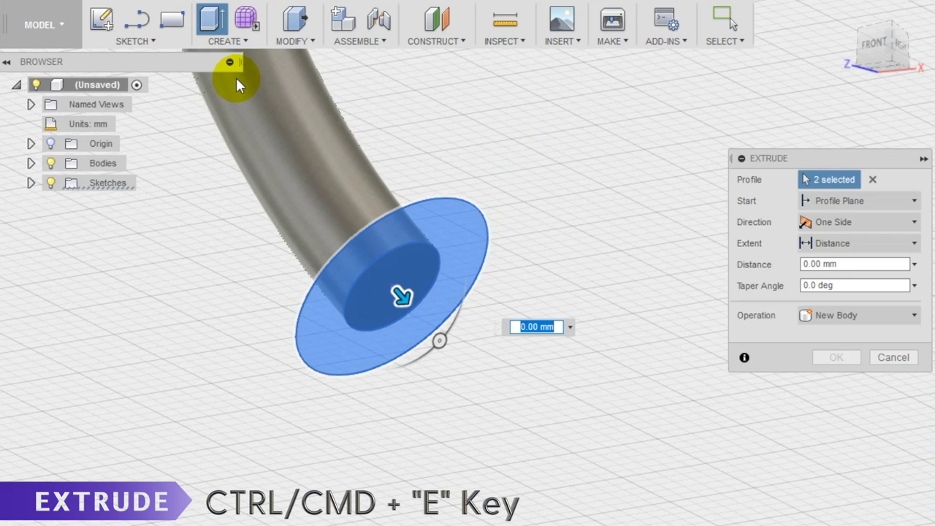
{"action": "type", "text": "2.5"}
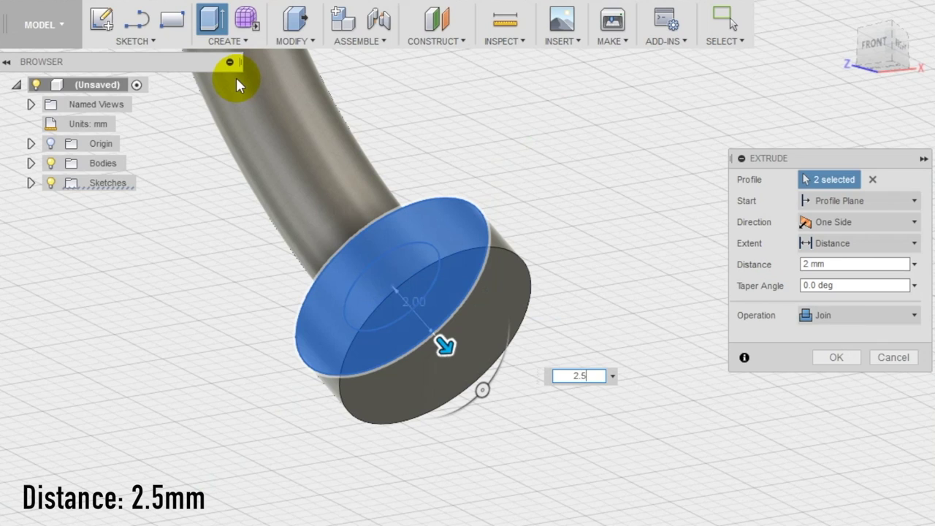
{"action": "key", "text": "Return"}
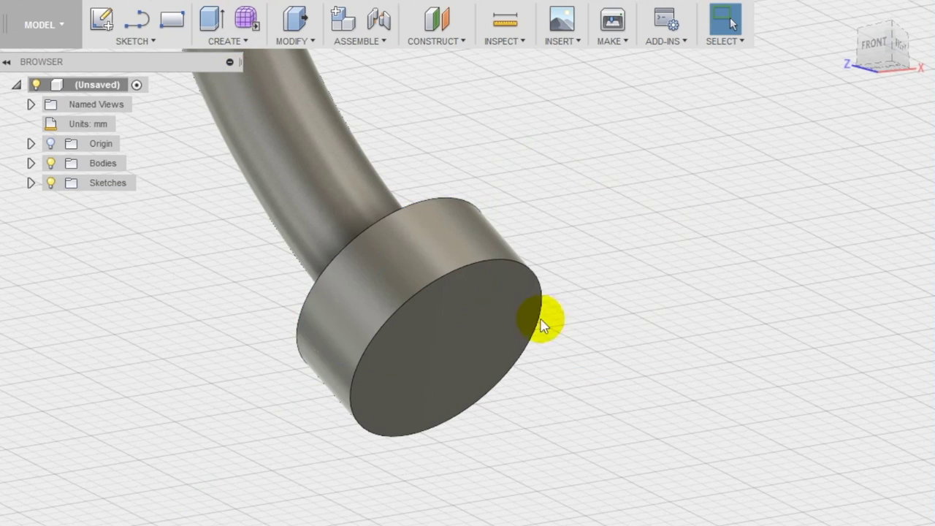
{"action": "scroll", "coordinate": [463, 265], "scroll_direction": "down", "scroll_amount": 10}
{"action": "scroll", "coordinate": [603, 281], "scroll_direction": "down", "scroll_amount": 2}
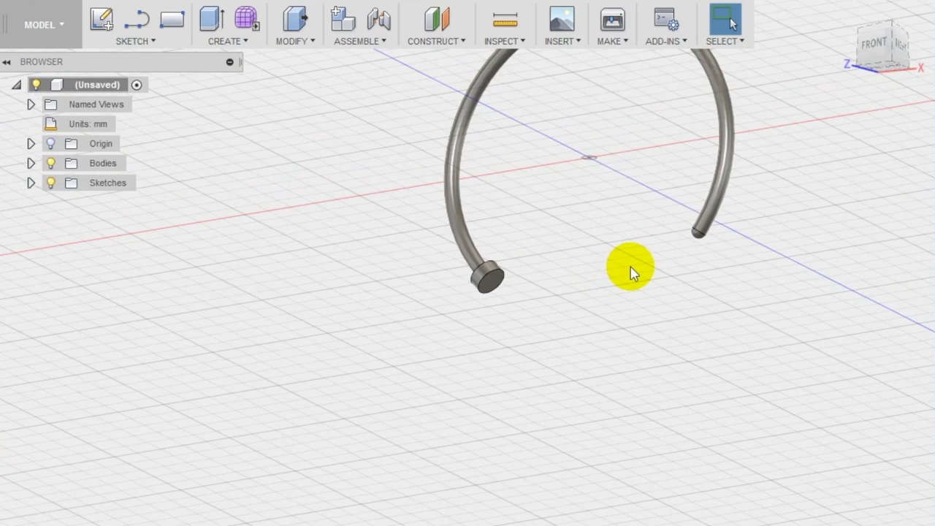
- Fillet the cap's inner and outer circular edges with a 0.5 mm radius
{"action": "middle_click_drag", "start_coordinate": [631, 272], "coordinate": [679, 263], "text": "shift"}
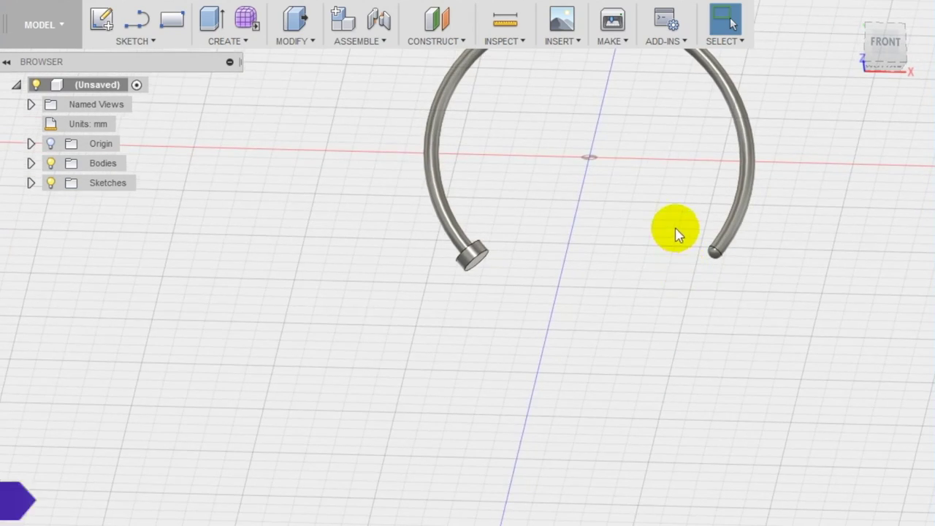
{"action": "scroll", "coordinate": [676, 233], "scroll_direction": "up", "scroll_amount": 3}
{"action": "left_click", "coordinate": [292, 32]}
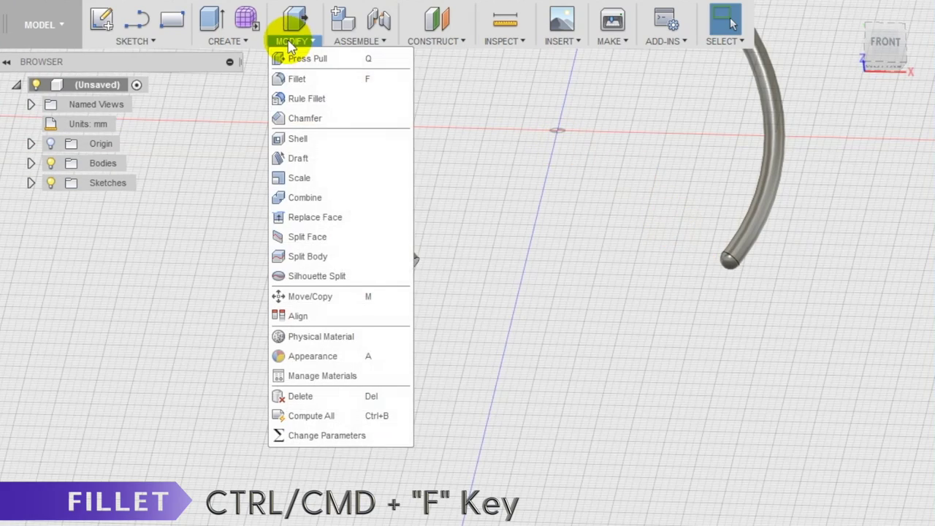
{"action": "left_click", "coordinate": [302, 79]}
{"action": "scroll", "coordinate": [470, 246], "scroll_direction": "up", "scroll_amount": 5}
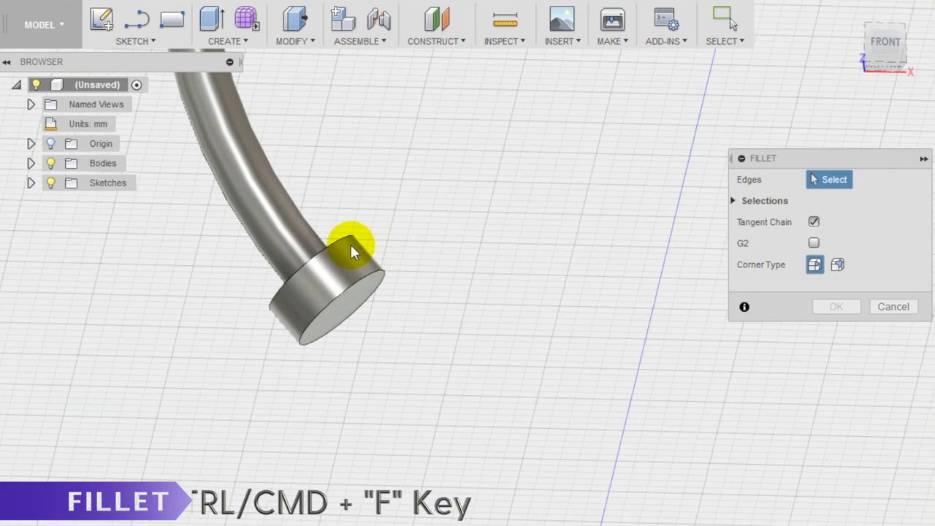
{"action": "left_click", "coordinate": [348, 243]}
{"action": "left_click", "coordinate": [372, 278]}
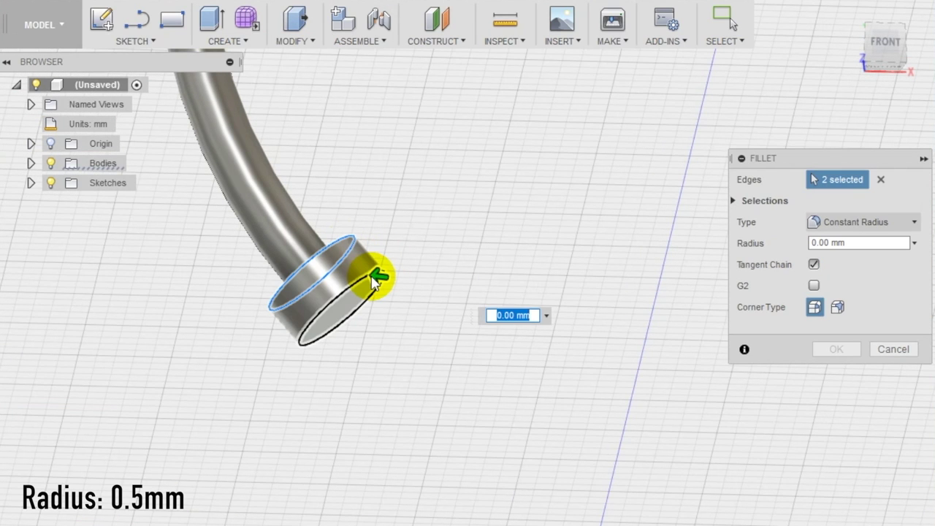
{"action": "type", "text": ".5"}
{"action": "key", "text": "Return"}
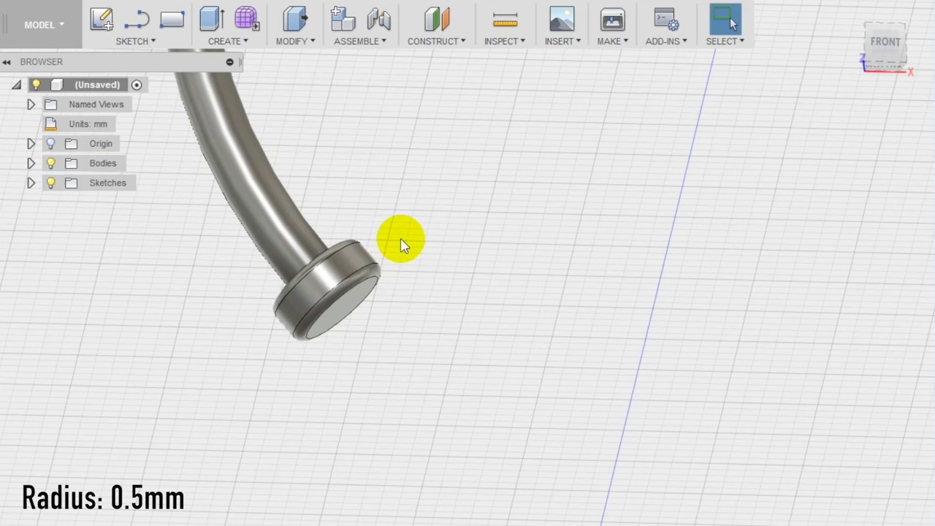
{"action": "scroll", "coordinate": [401, 245], "scroll_direction": "down", "scroll_amount": 8}
{"action": "middle_click_drag", "start_coordinate": [401, 250], "coordinate": [404, 292], "text": "shift"}
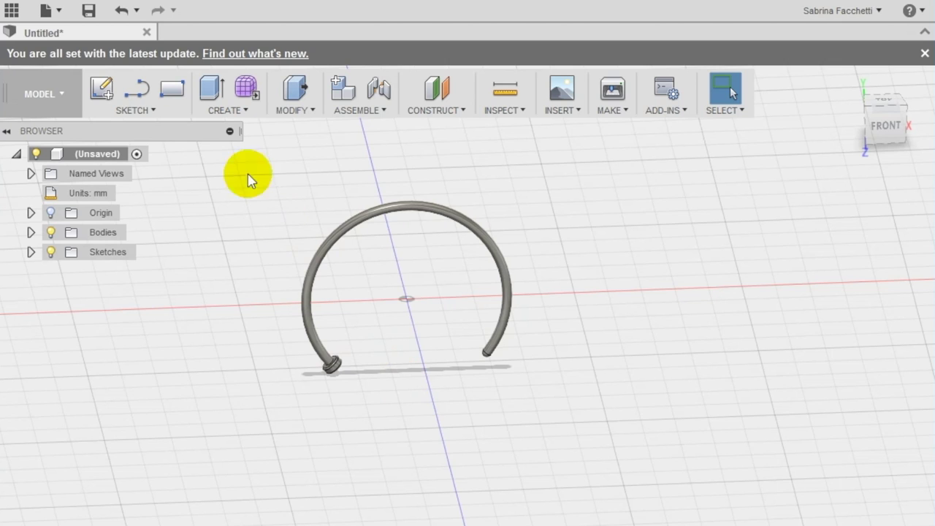
- Save the design with the name 'nail cuff'
{"action": "left_click", "coordinate": [91, 11]}
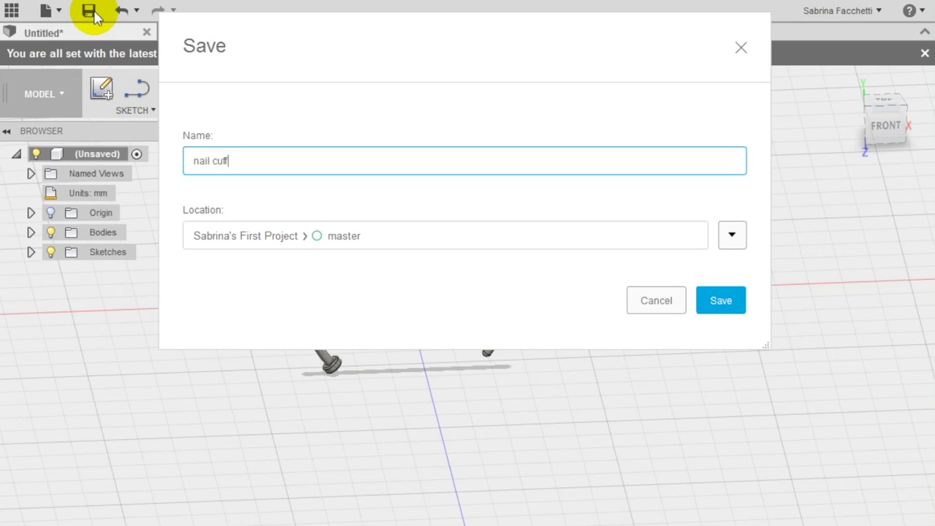
{"action": "key", "text": "Return"}
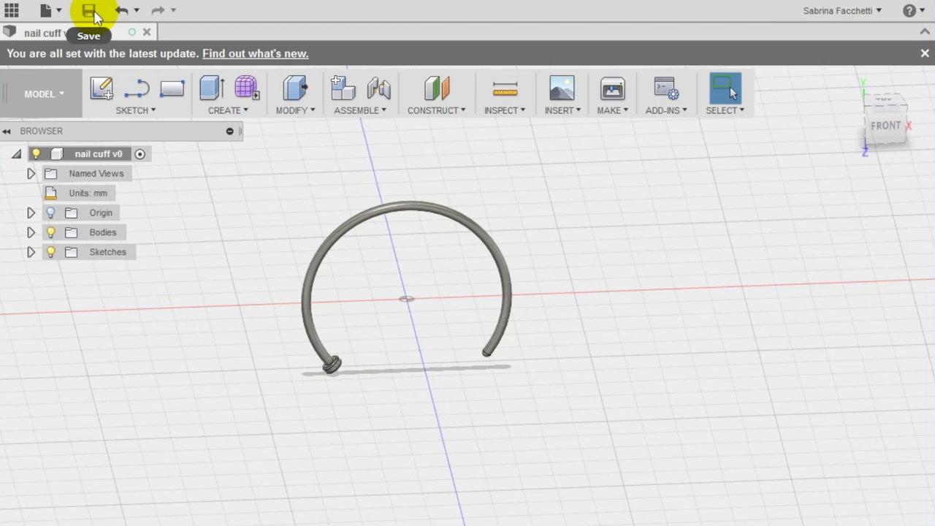
- Export the root component as an STL file to the Desktop
{"action": "right_click", "coordinate": [100, 156]}
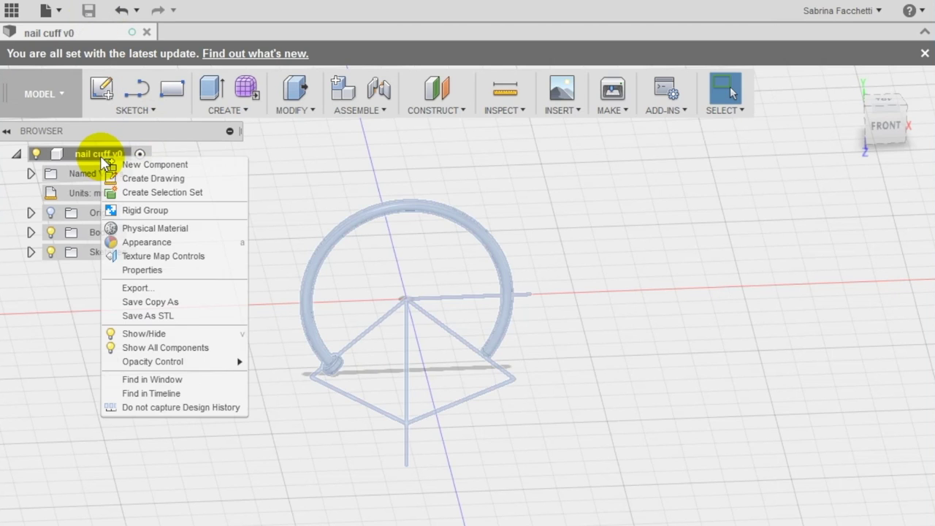
{"action": "left_click", "coordinate": [140, 316]}
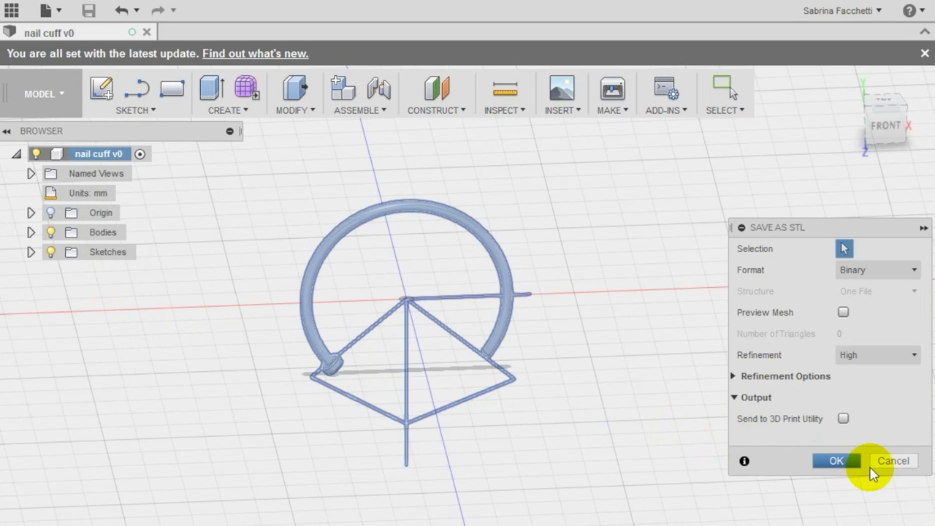
{"action": "left_click", "coordinate": [853, 467]}
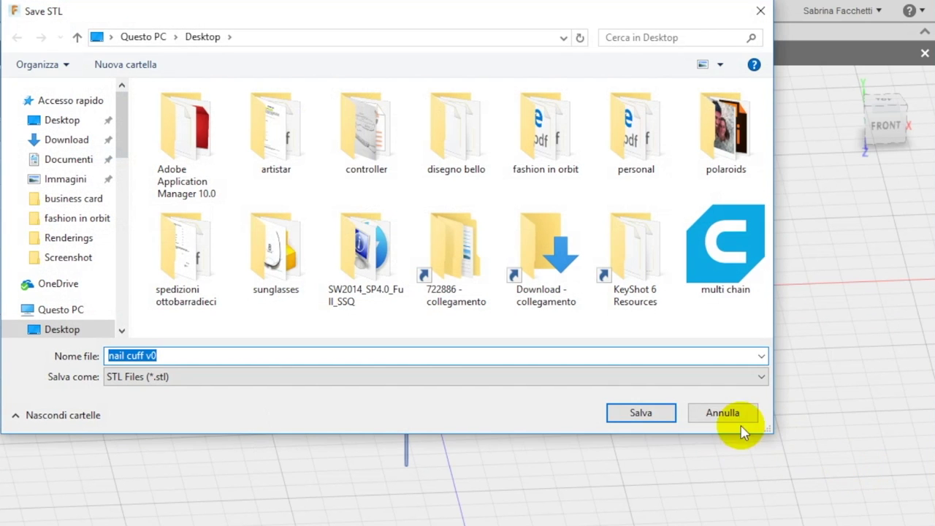
{"action": "left_click", "coordinate": [641, 413]}
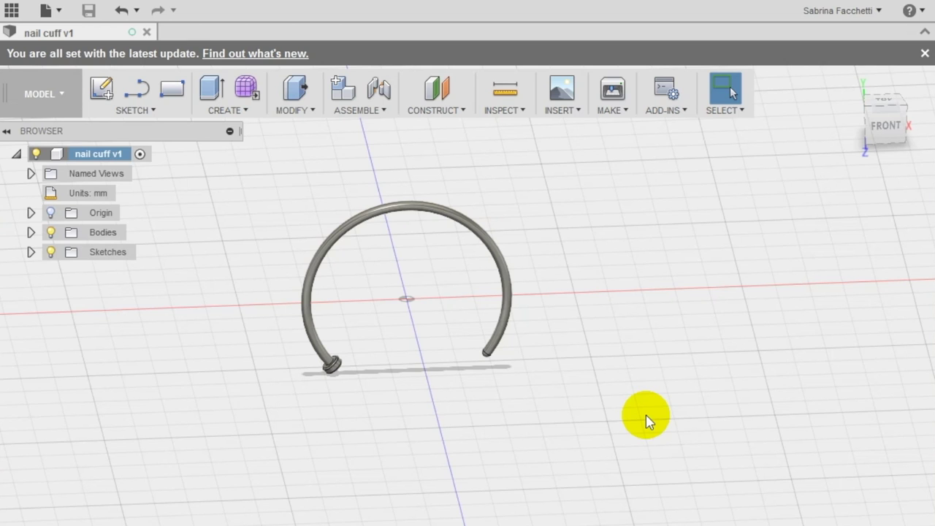